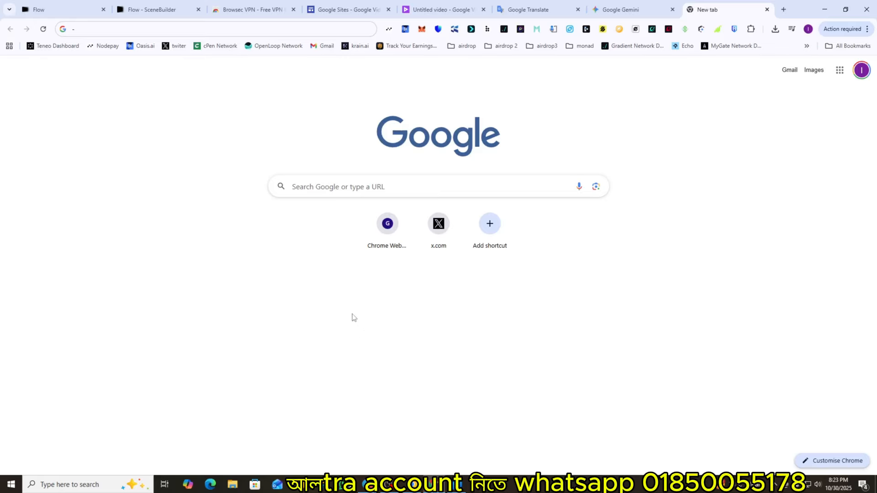
# - Open Google Labs Flow through a Google search for "flow" and create a new project
pyautogui.click(323, 190)
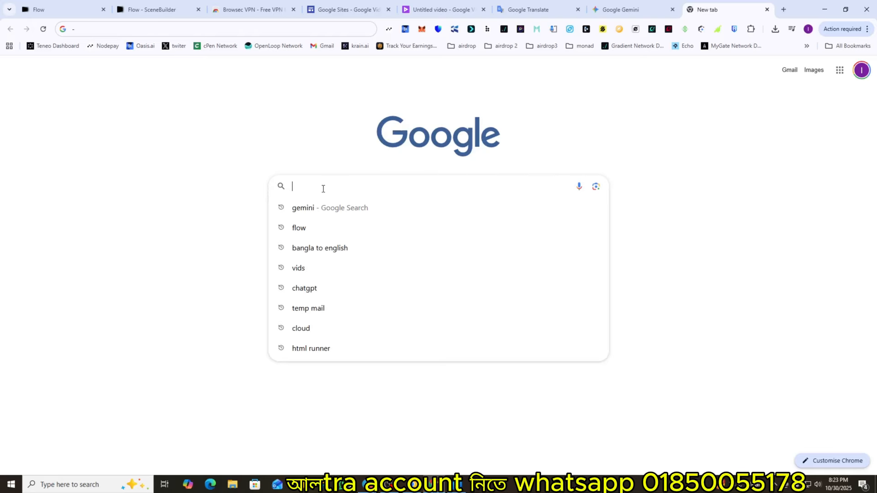
pyautogui.click(321, 222)
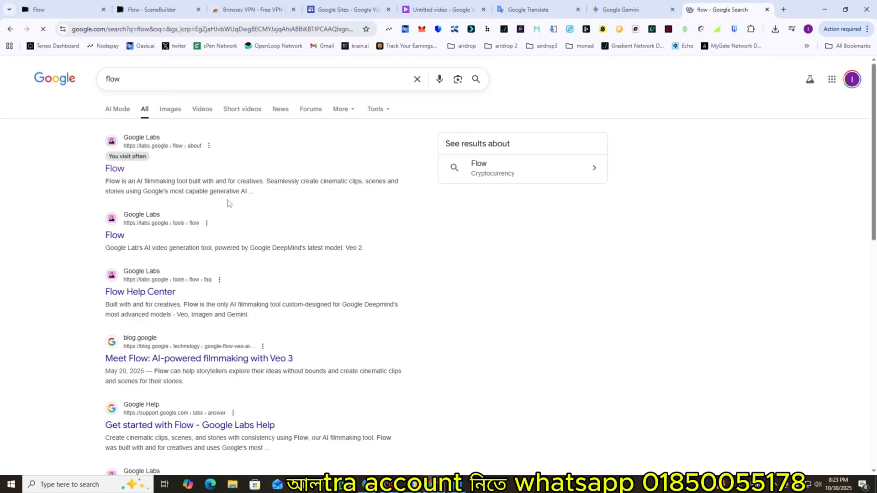
pyautogui.click(115, 169)
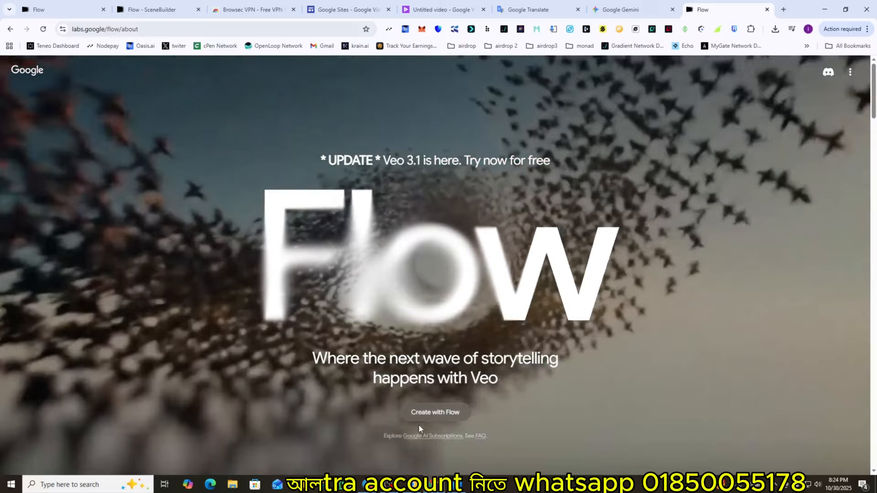
pyautogui.click(422, 420)
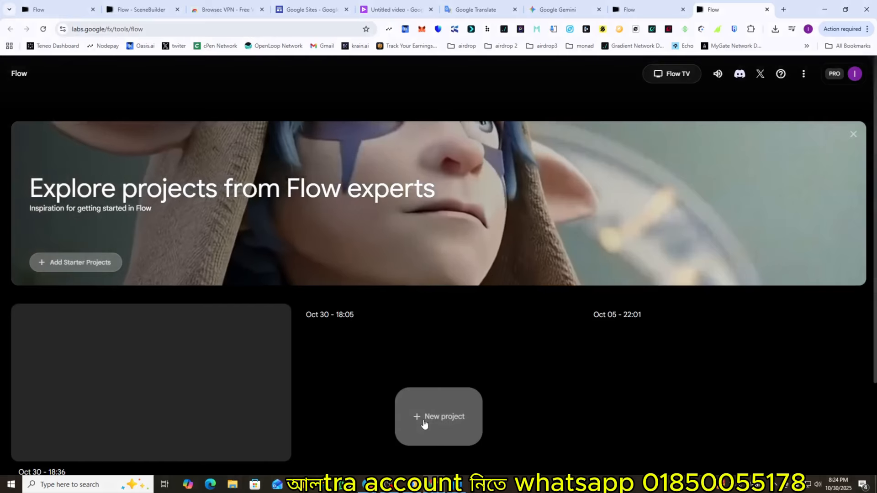
pyautogui.scroll(-3, 500, 316)
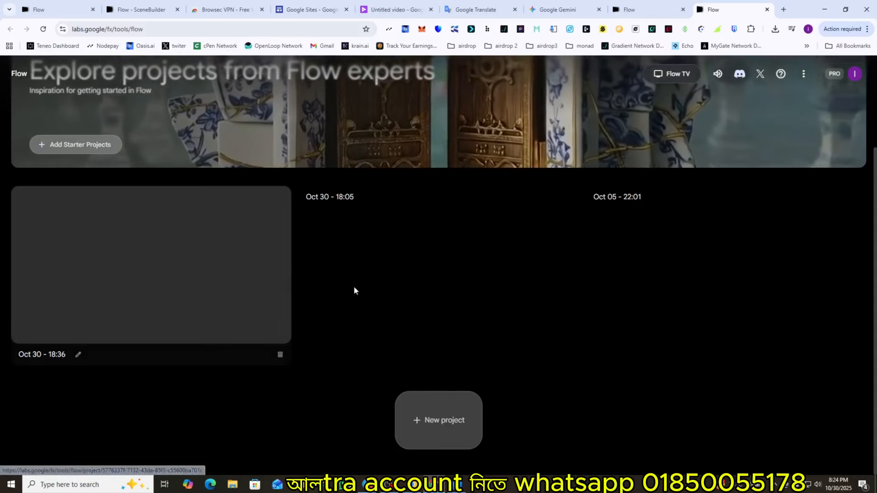
pyautogui.click(456, 416)
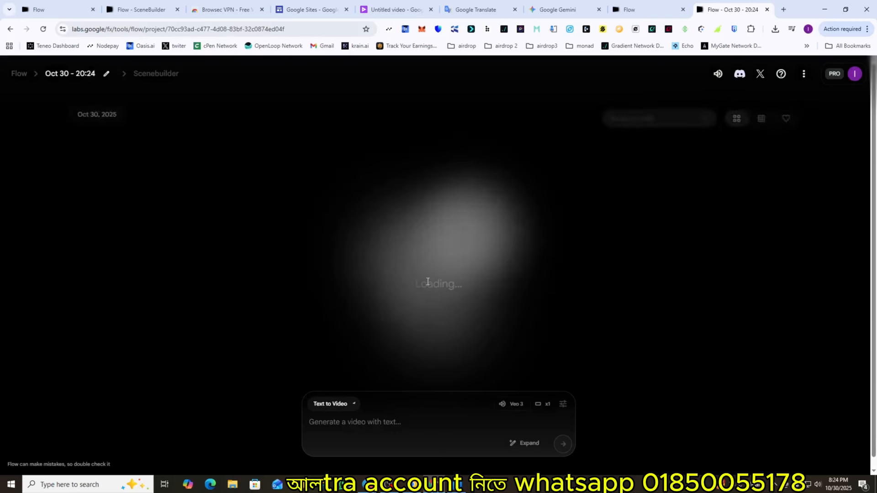
# - Switch to Gemini and look through the generated studio videos and their Bengali prompts
pyautogui.click(557, 9)
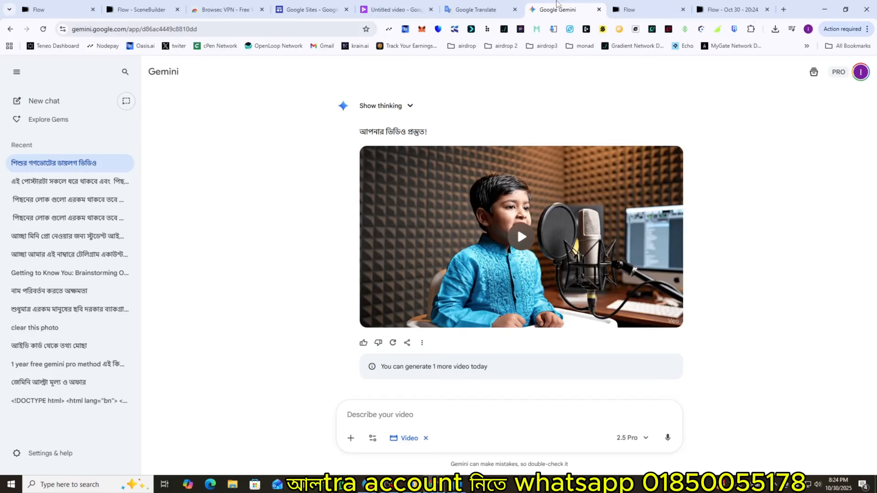
pyautogui.scroll(6, 547, 188)
pyautogui.scroll(-4, 544, 172)
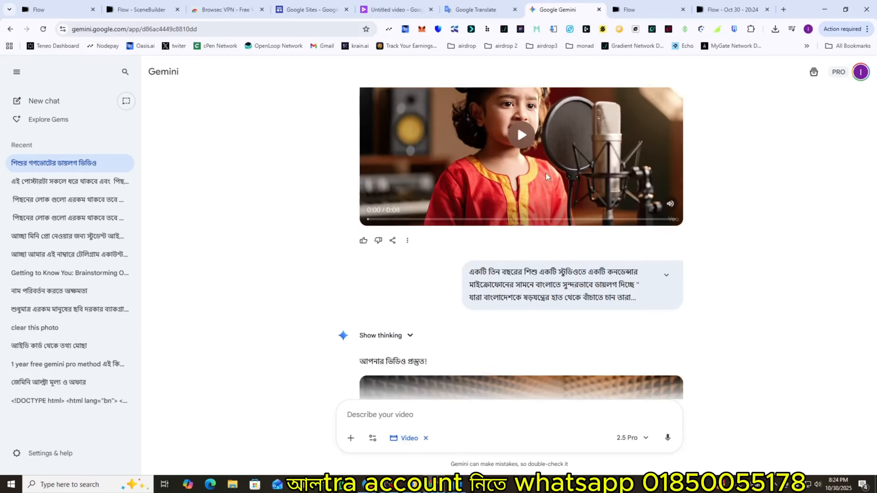
pyautogui.scroll(-2, 548, 183)
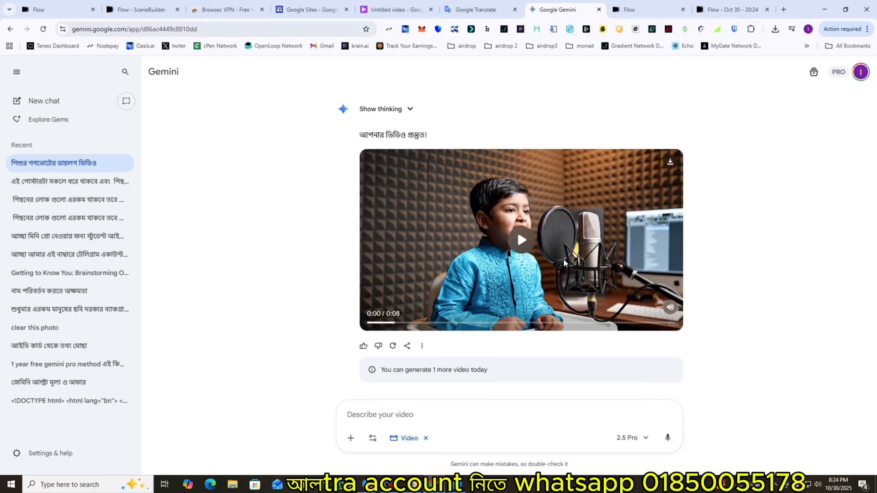
pyautogui.scroll(3, 563, 259)
# - Switch to Google Vids and preview the generated clip of the three-year-old at the condenser microphone without inserting it
pyautogui.click(374, 5)
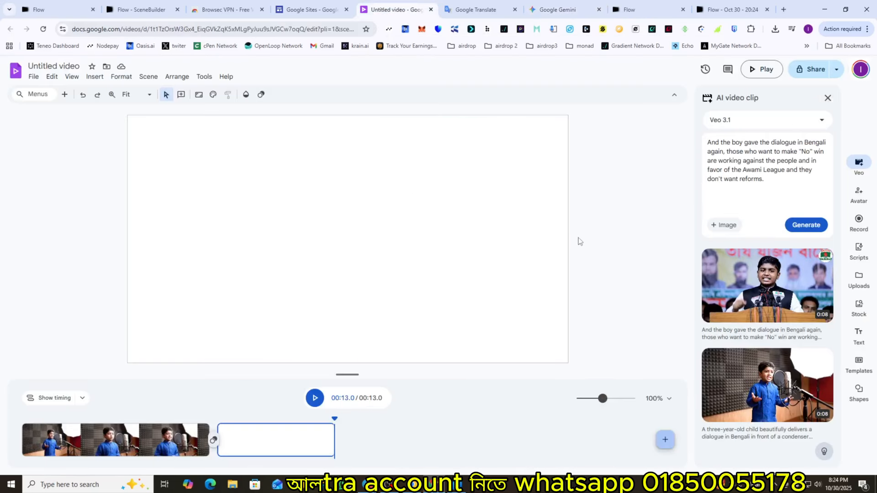
pyautogui.moveTo(788, 388)
pyautogui.click(765, 376)
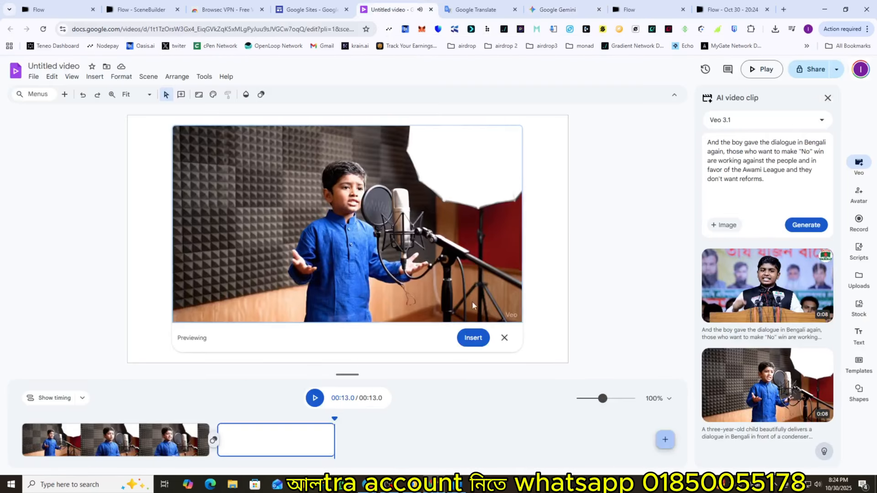
pyautogui.click(505, 338)
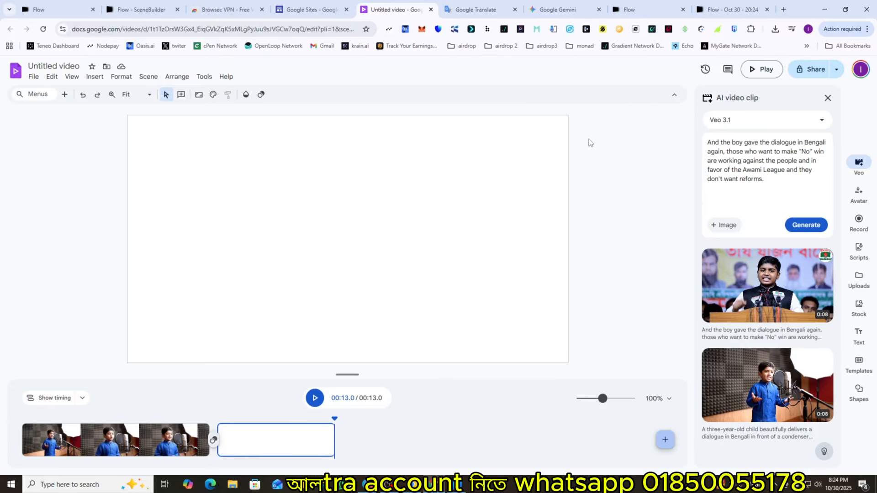
# - Return to Gemini and examine how the first Bengali video prompt encloses its dialogue in quotation marks, along with the resulting clips
pyautogui.click(565, 6)
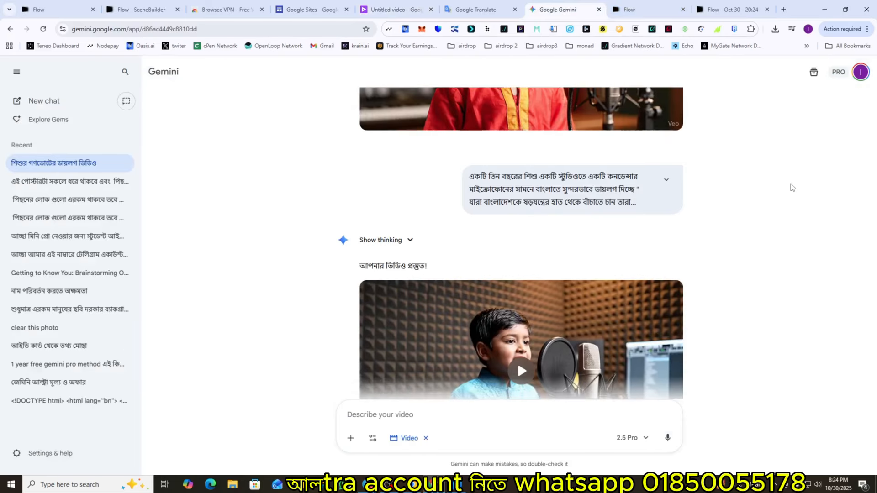
pyautogui.scroll(-3, 792, 186)
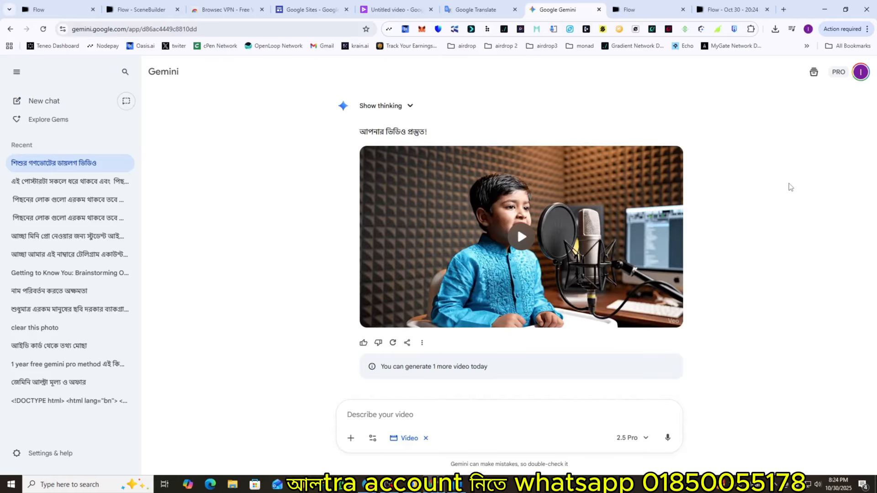
pyautogui.scroll(15, 790, 186)
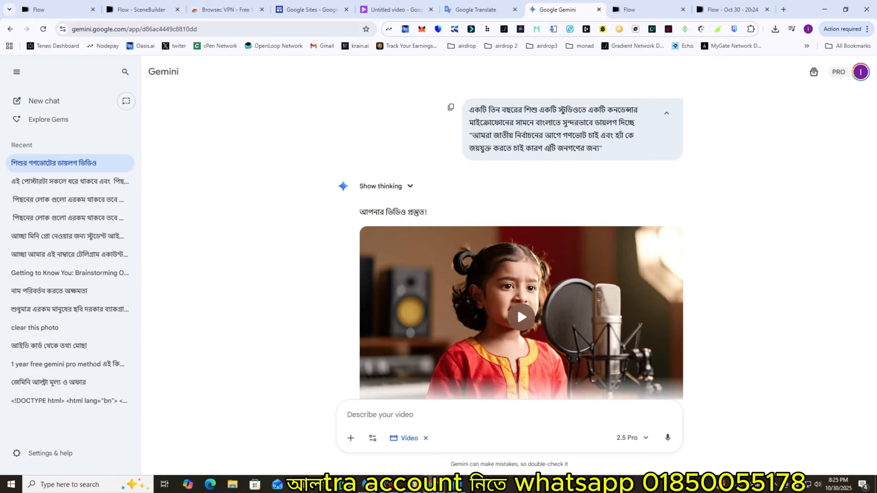
pyautogui.doubleClick(600, 148)
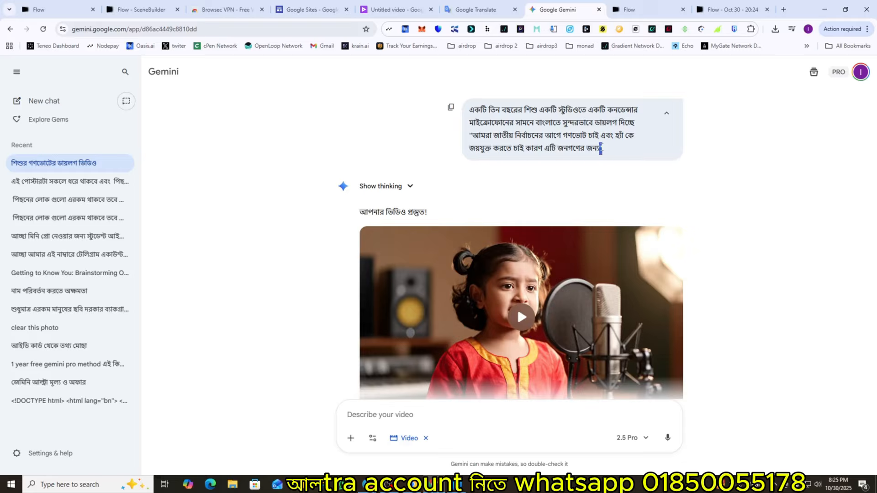
pyautogui.doubleClick(471, 135)
pyautogui.click(602, 151)
pyautogui.scroll(-3, 639, 137)
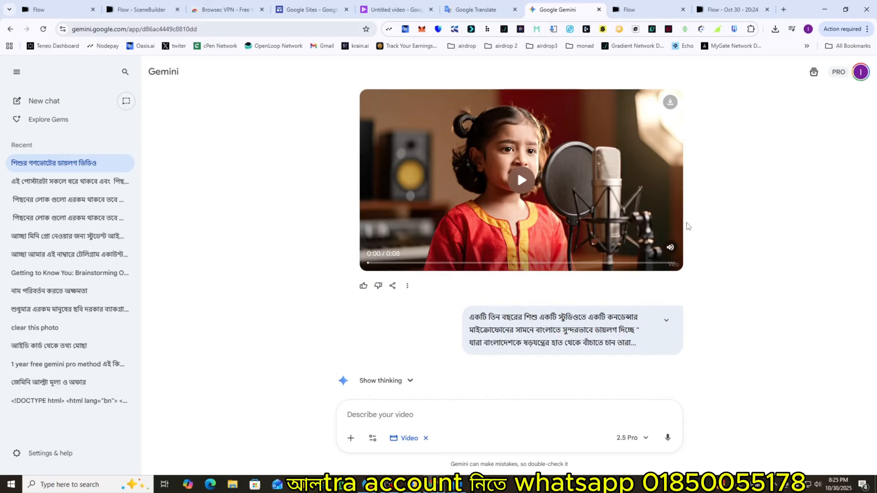
pyautogui.scroll(-6, 687, 223)
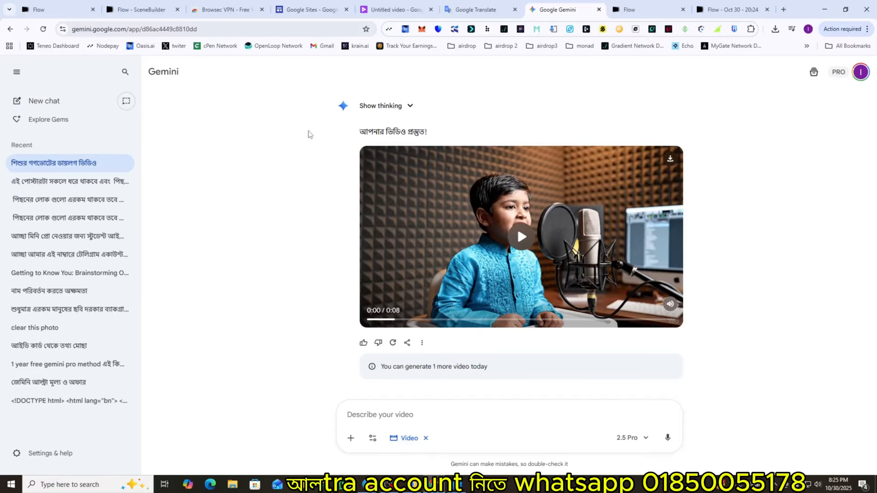
# - Switch to the Flow project Oct 05 - 22:01, open its clip list and remove the first clip from the scene
pyautogui.click(139, 8)
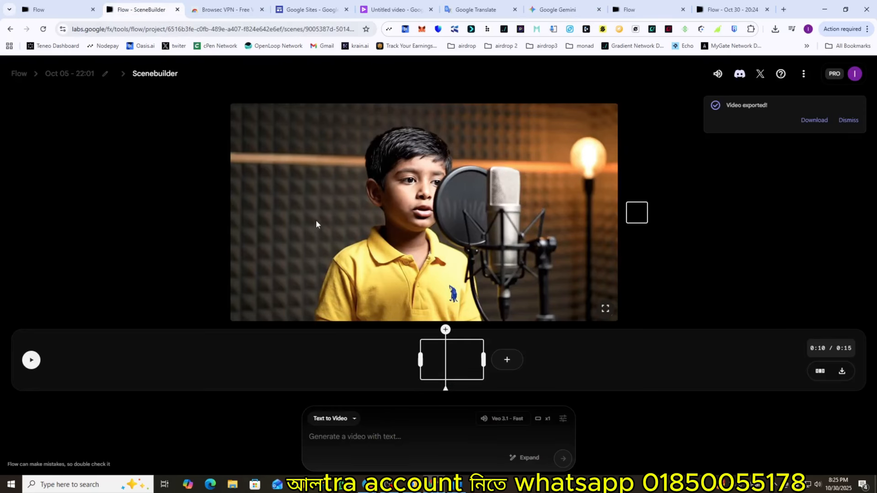
pyautogui.click(58, 80)
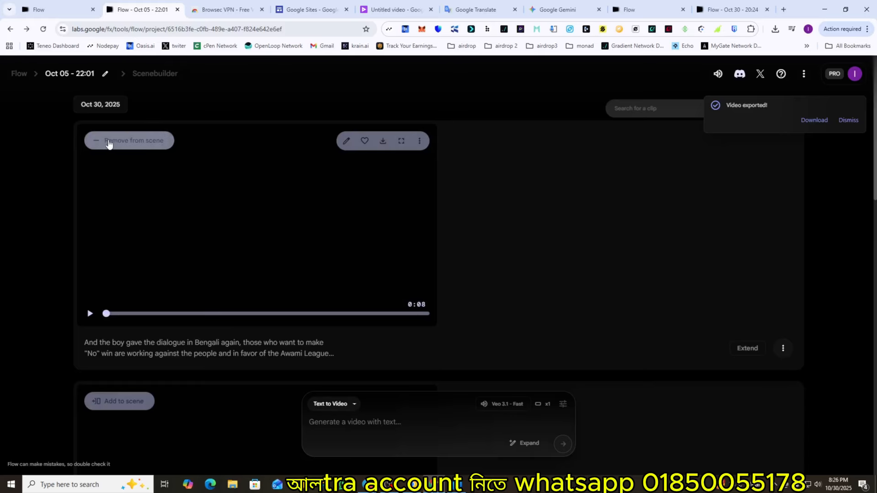
pyautogui.click(97, 141)
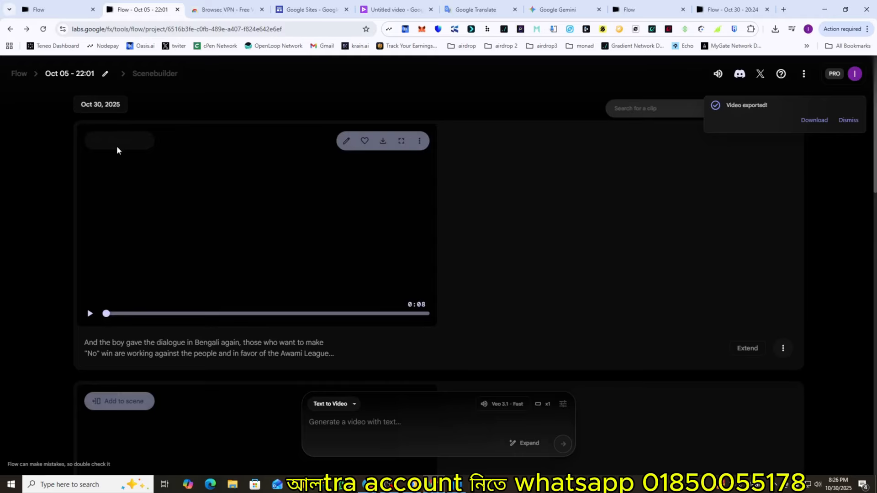
# - Add the second clip and the first clip in the project list to the scene
pyautogui.scroll(-3, 179, 227)
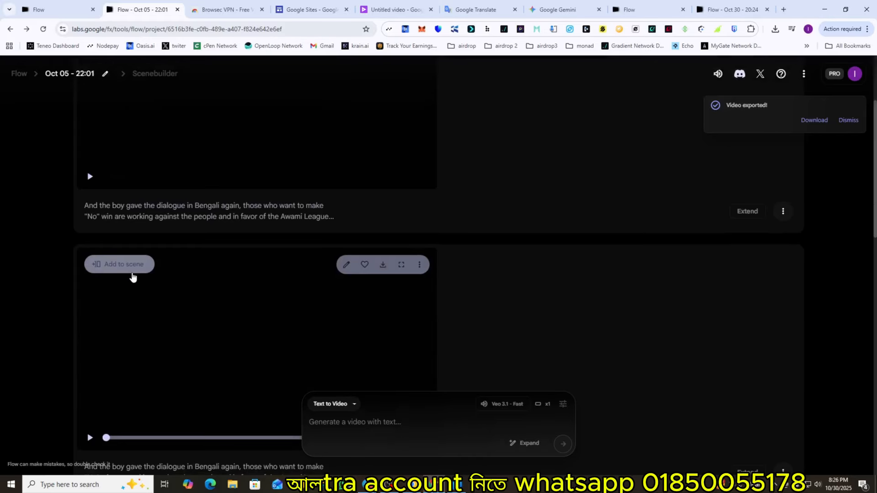
pyautogui.scroll(-1, 157, 220)
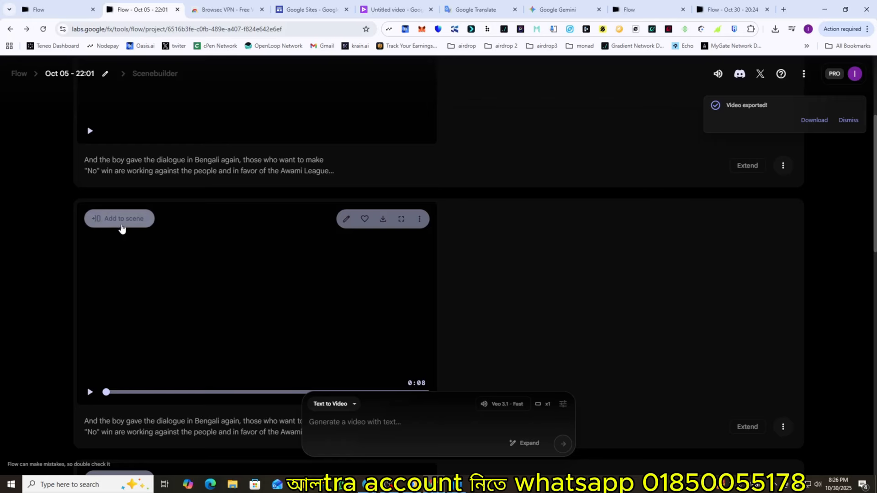
pyautogui.click(131, 228)
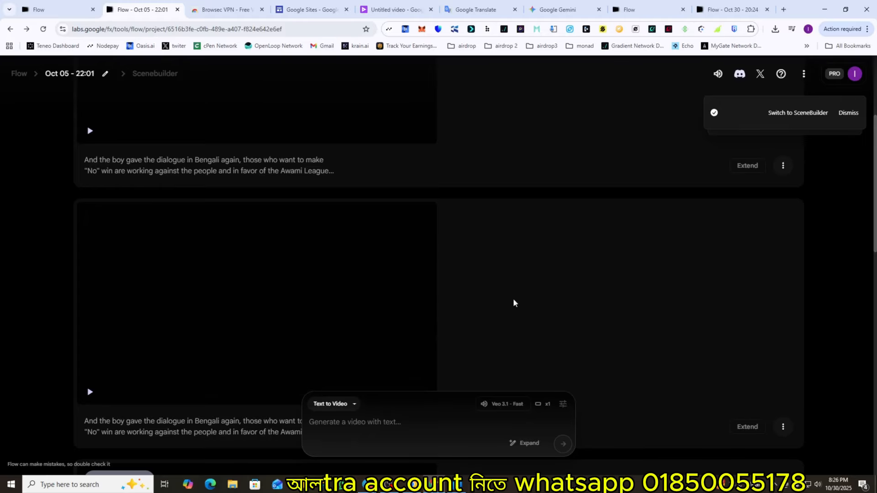
pyautogui.scroll(4, 489, 292)
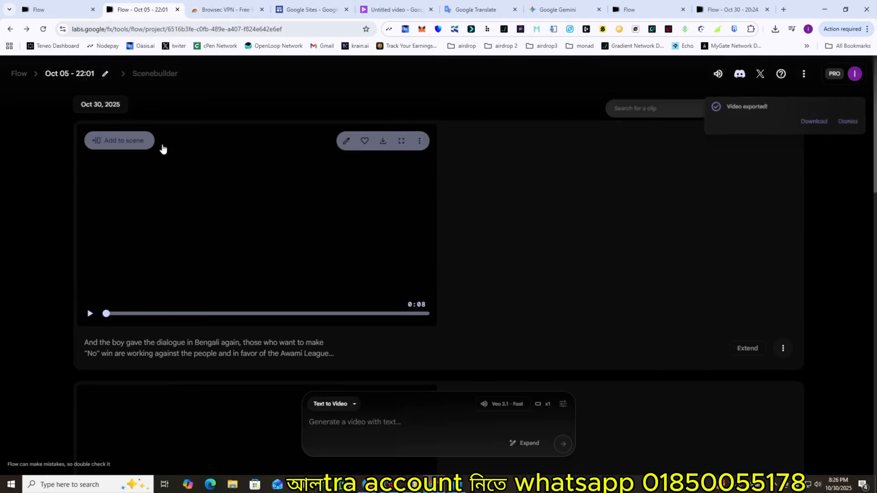
pyautogui.click(134, 144)
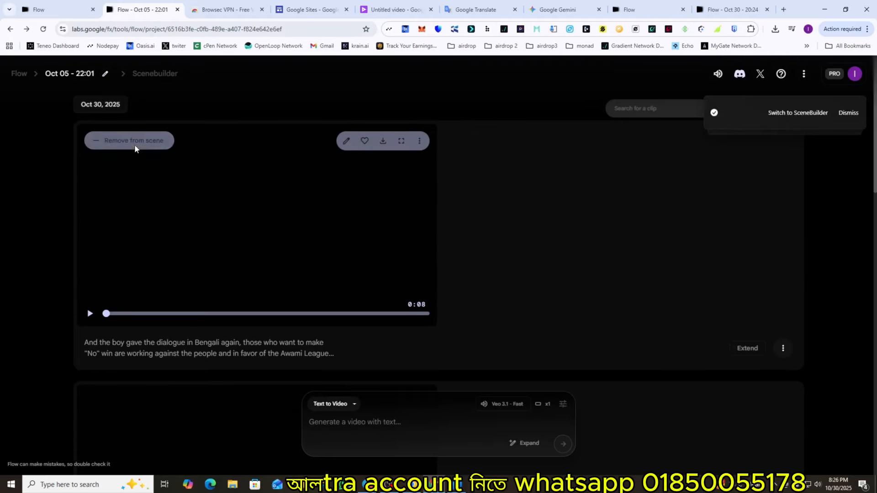
# - Open the scene in Scenebuilder and start an Extend shot at the end of its timeline
pyautogui.click(794, 111)
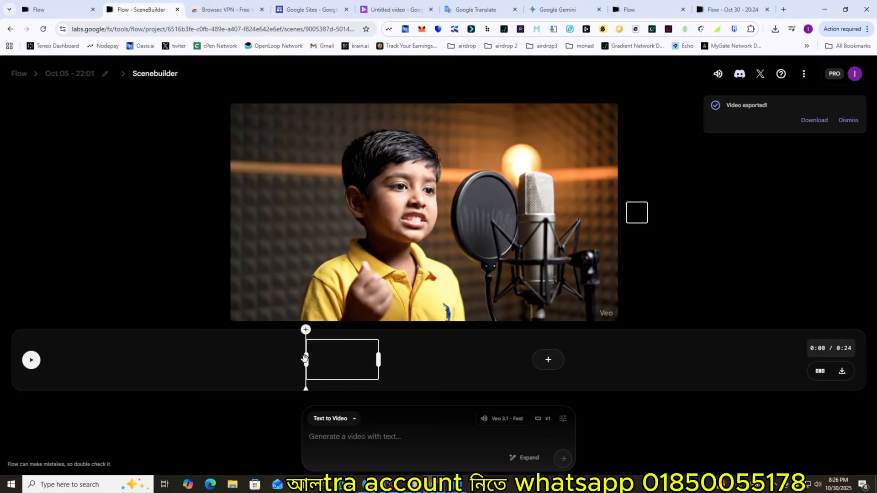
pyautogui.click(549, 361)
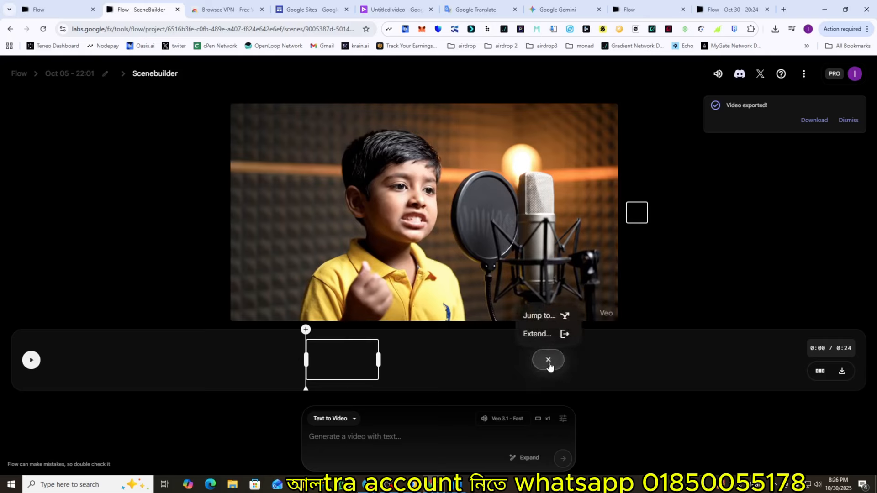
pyautogui.click(538, 337)
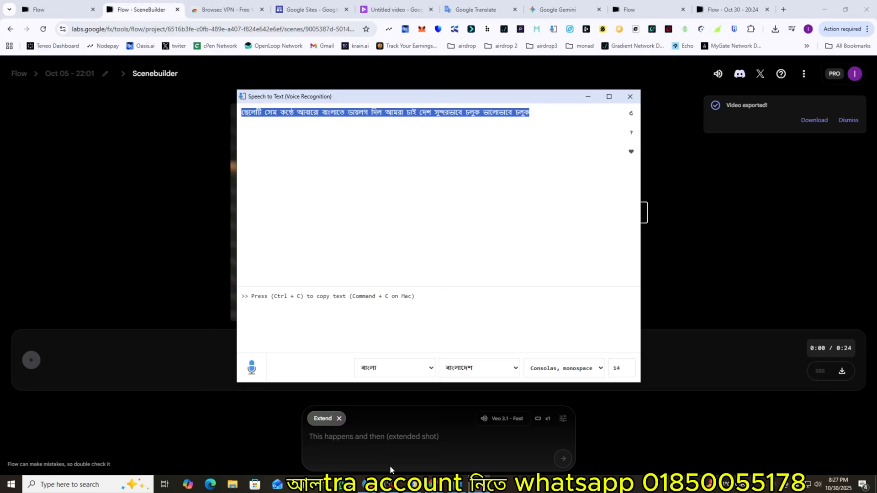
# - Enclose the dictated dialogue "আমরা চাই দেশ সুন্দরভাবে চলুক ভালোভাবে চলুক" in quotation marks in the Speech to Text window
pyautogui.click(263, 196)
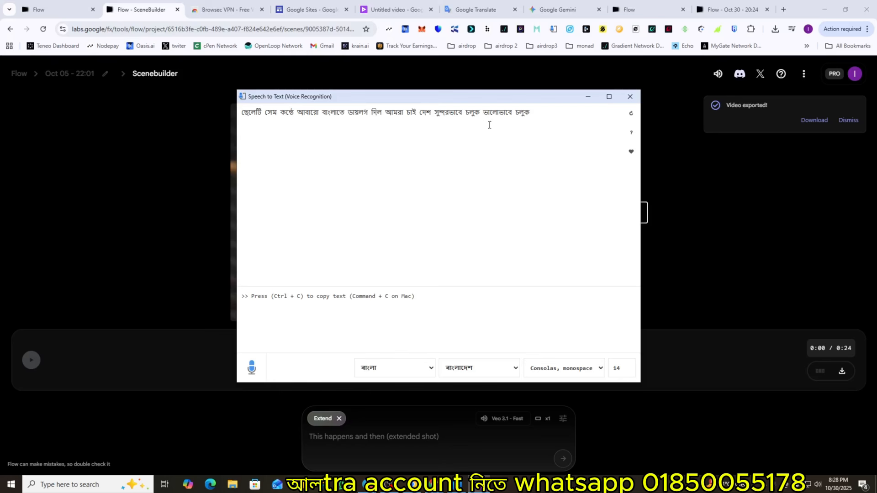
pyautogui.click(386, 115)
pyautogui.write('"')
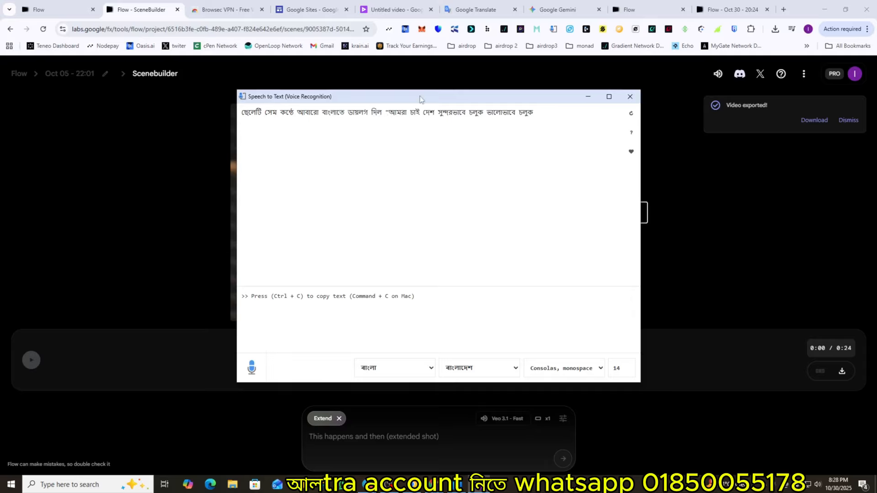
pyautogui.click(544, 112)
pyautogui.rightClick(533, 119)
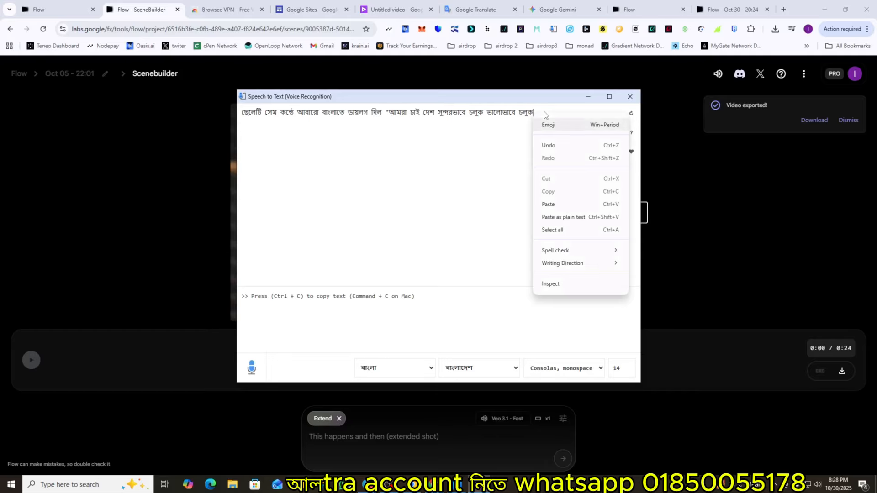
pyautogui.click(537, 114)
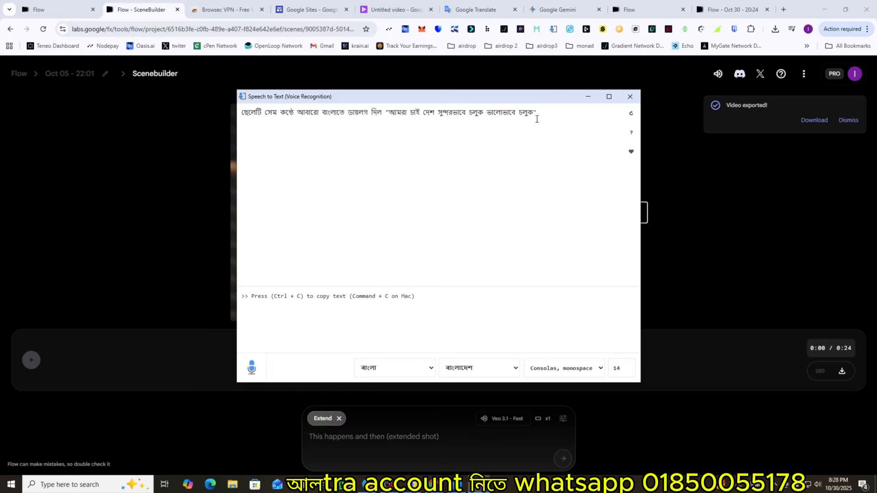
# - Copy the whole dictated Bengali prompt from the Speech to Text window and return to the Extend prompt in Scenebuilder
pyautogui.moveTo(552, 120); pyautogui.dragTo(241, 117)
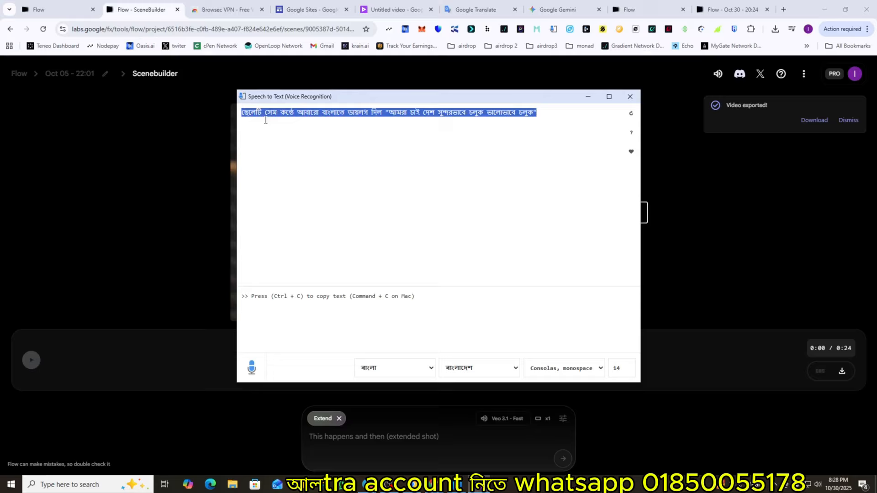
pyautogui.rightClick(329, 114)
pyautogui.click(353, 158)
pyautogui.click(154, 214)
pyautogui.click(409, 439)
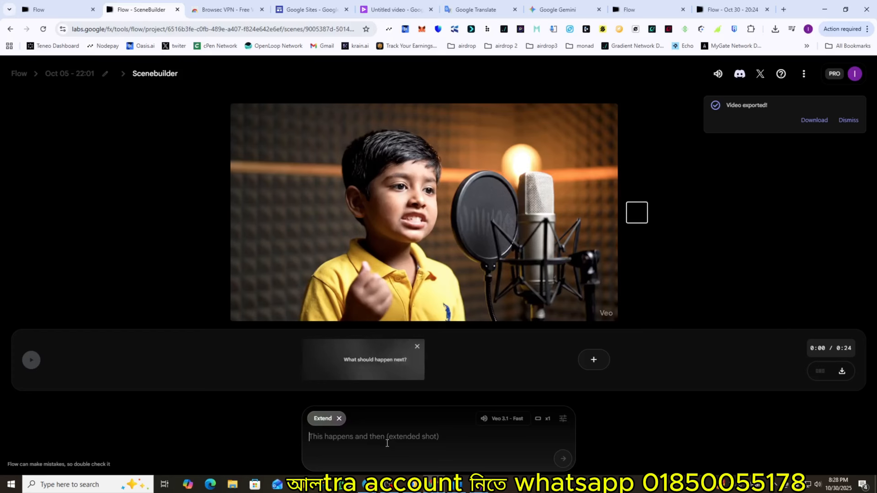
# - Switch to Google Translate, replace the old source text with the copied Bengali prompt and copy its English translation
pyautogui.click(486, 9)
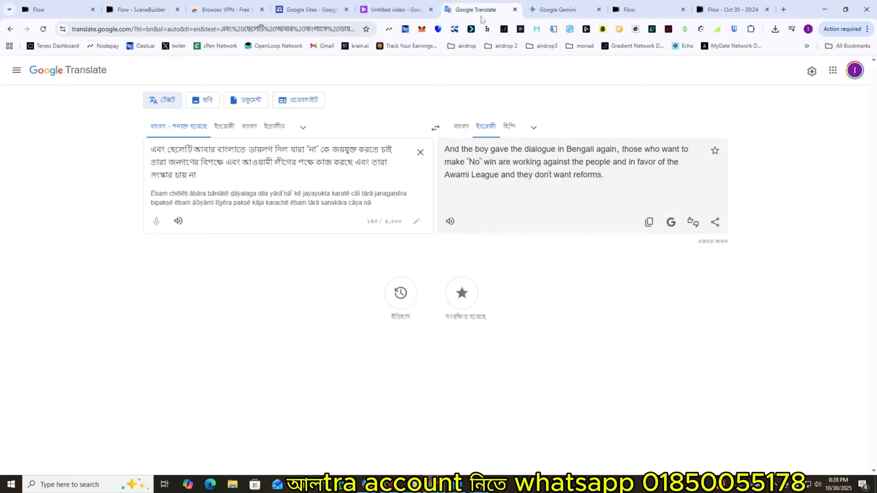
pyautogui.click(420, 155)
pyautogui.rightClick(183, 151)
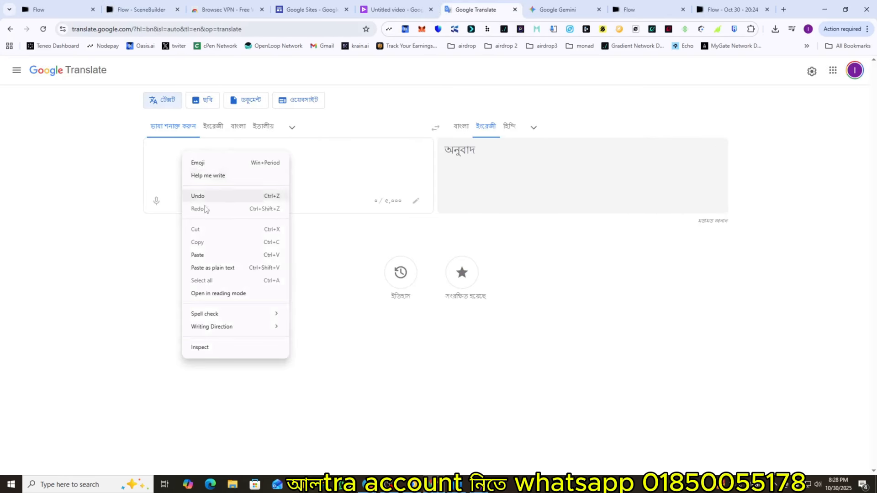
pyautogui.click(194, 254)
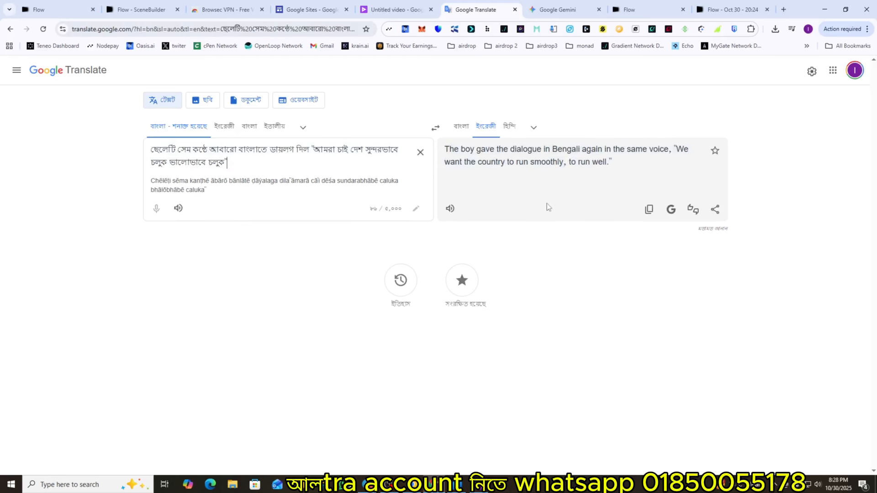
pyautogui.click(648, 209)
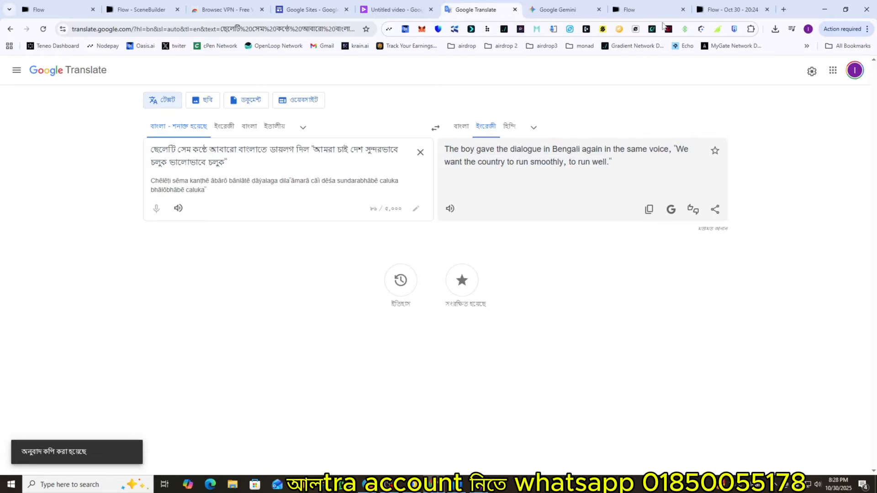
# - Return to Flow Scenebuilder, paste the English translation as the Extend prompt and generate the shot with Veo 3.1 - Fast
pyautogui.click(143, 13)
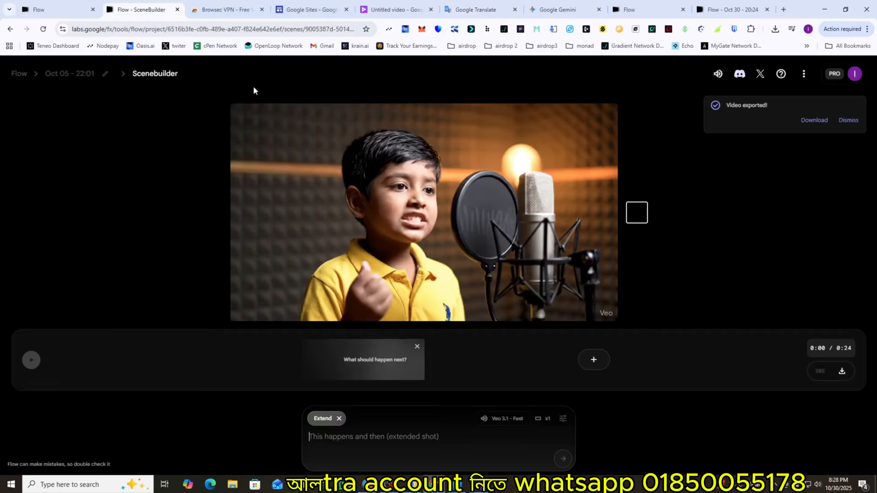
pyautogui.rightClick(380, 430)
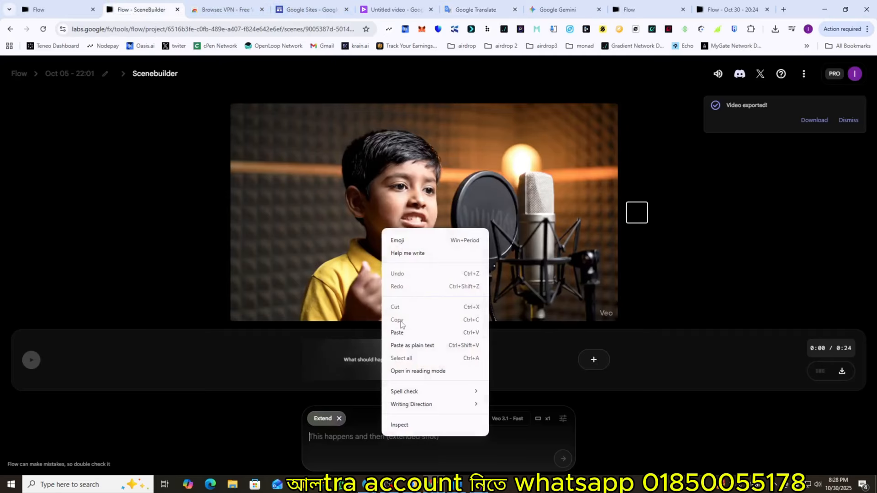
pyautogui.click(396, 332)
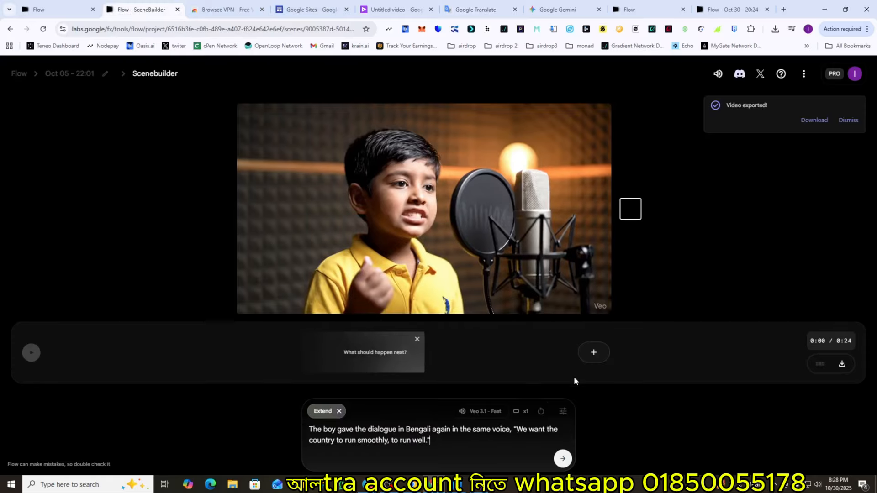
pyautogui.click(562, 458)
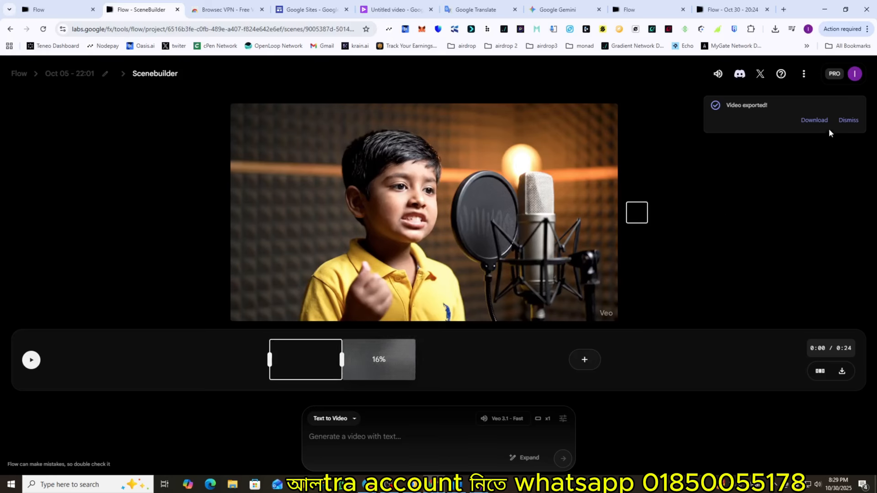
# - Check the account's remaining AI credits and view the available video generation modes
pyautogui.click(852, 75)
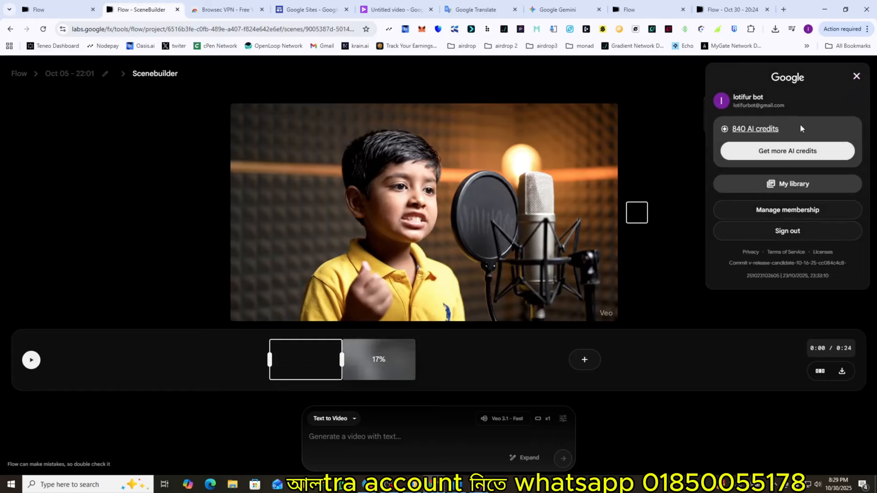
pyautogui.click(684, 190)
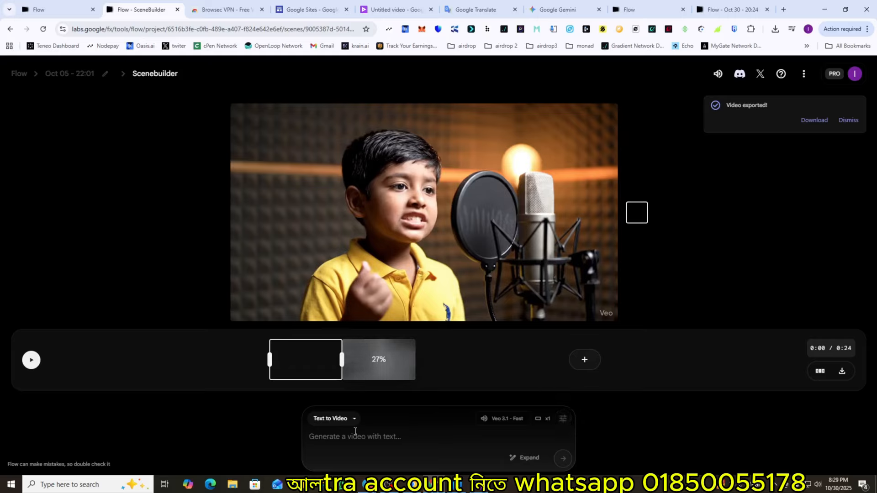
pyautogui.click(324, 419)
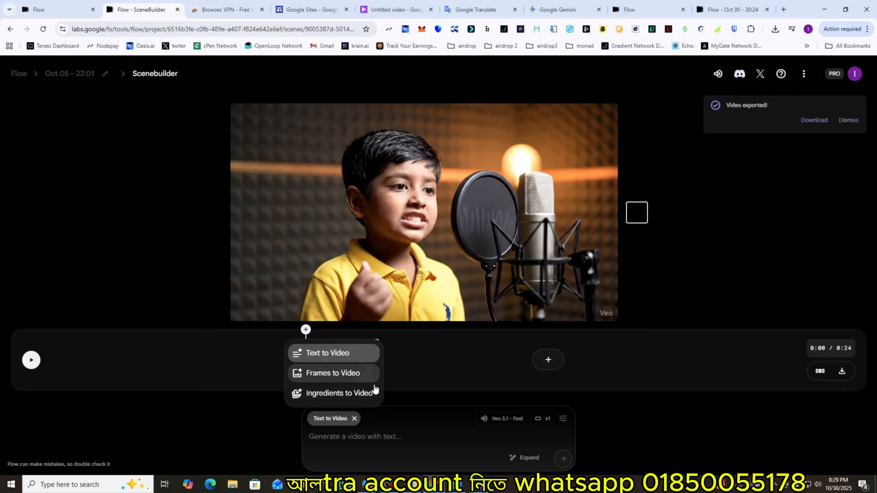
pyautogui.click(400, 430)
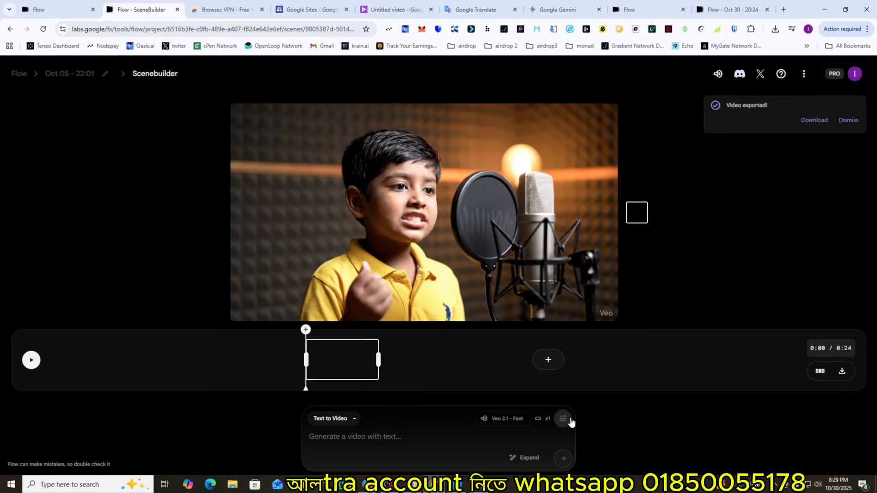
# - Examine the aspect ratio and model choices in the generation settings, leaving Landscape (16:9) and Veo 3.1 - Fast selected
pyautogui.click(570, 419)
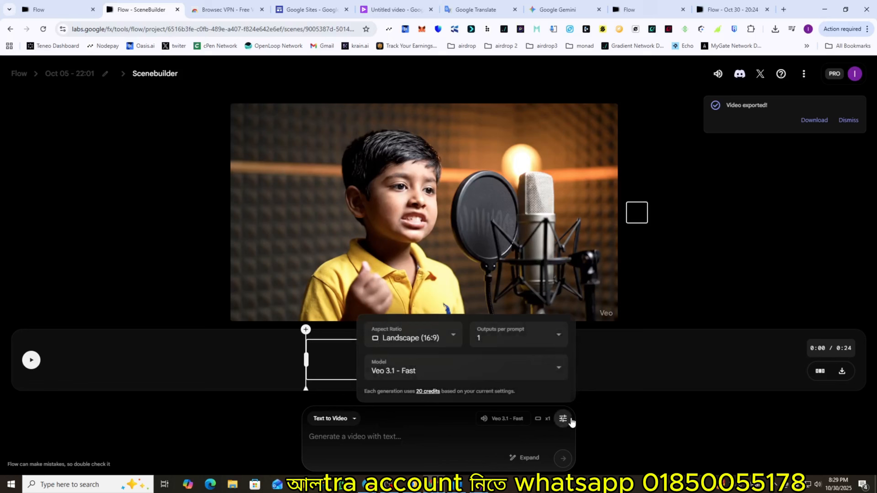
pyautogui.click(398, 340)
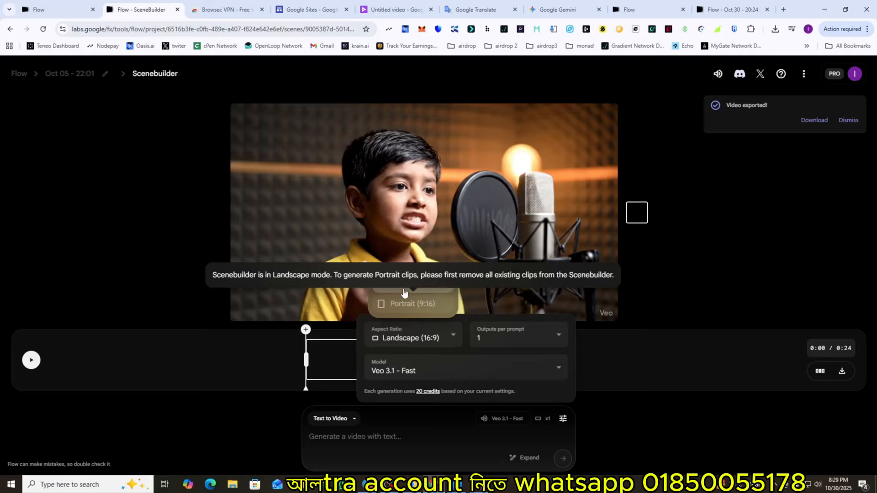
pyautogui.click(439, 381)
pyautogui.click(434, 372)
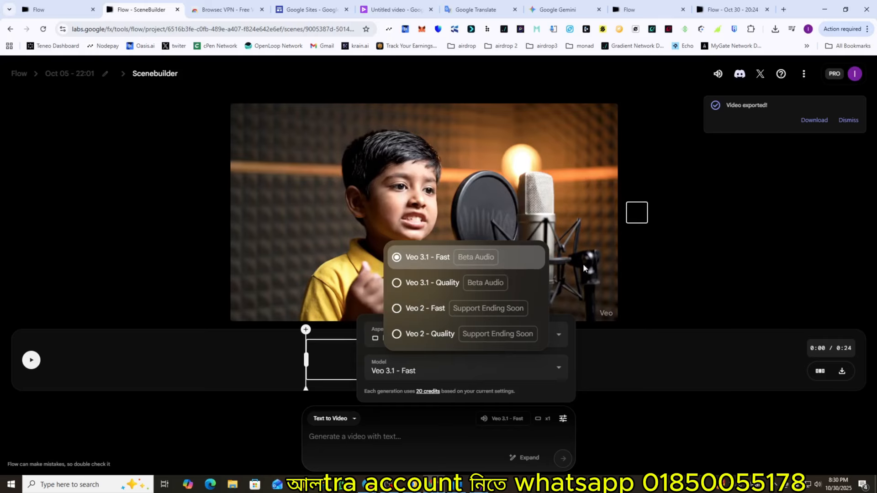
pyautogui.click(681, 263)
pyautogui.click(683, 293)
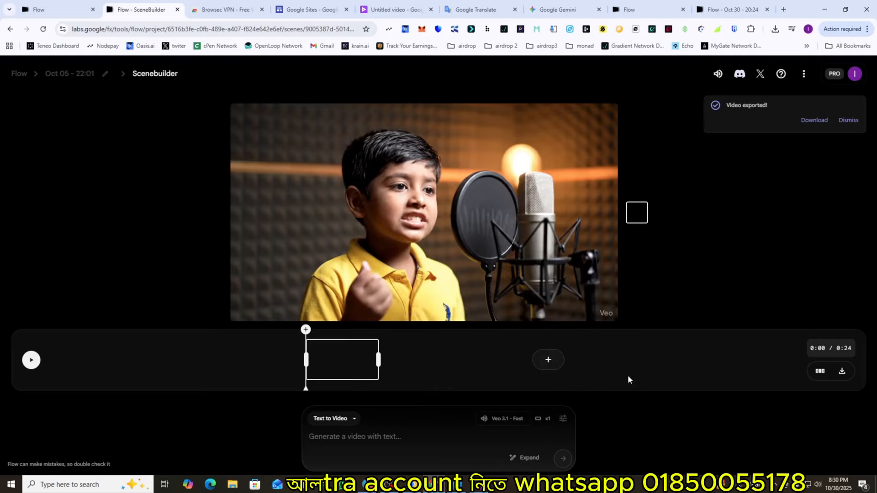
# - Start a new export of the scene and download the previously exported video
pyautogui.click(841, 372)
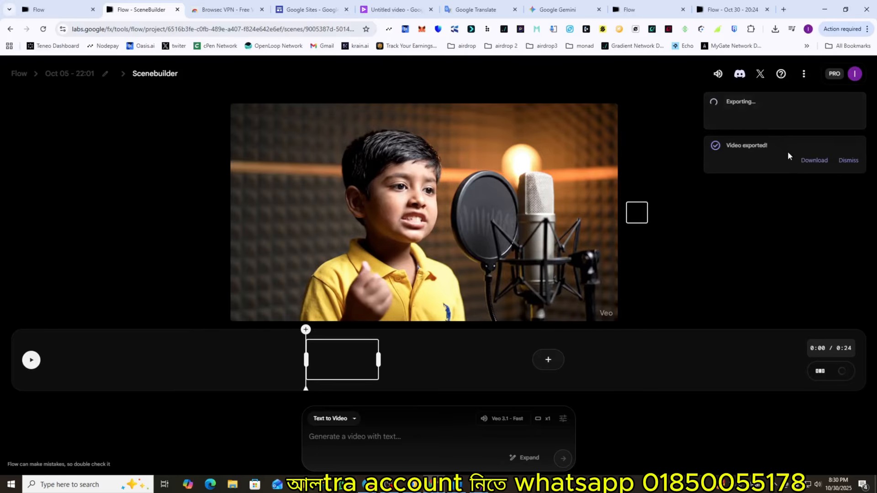
pyautogui.click(808, 166)
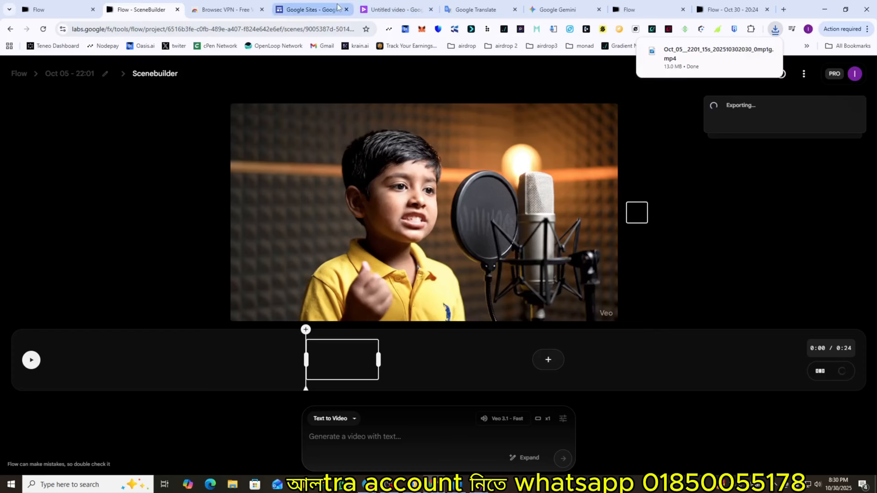
# - Switch to Google Vids and create a new blank video, dismissing the start dialog and the avatar suggestion
pyautogui.click(396, 9)
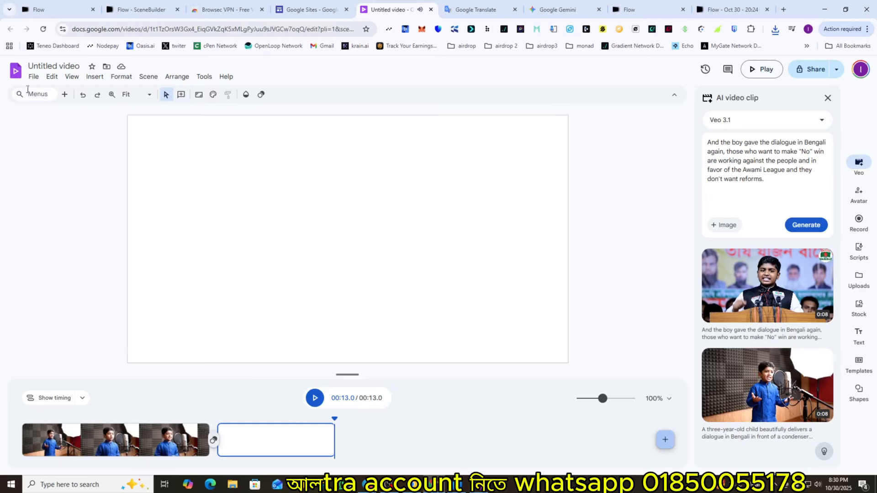
pyautogui.click(33, 76)
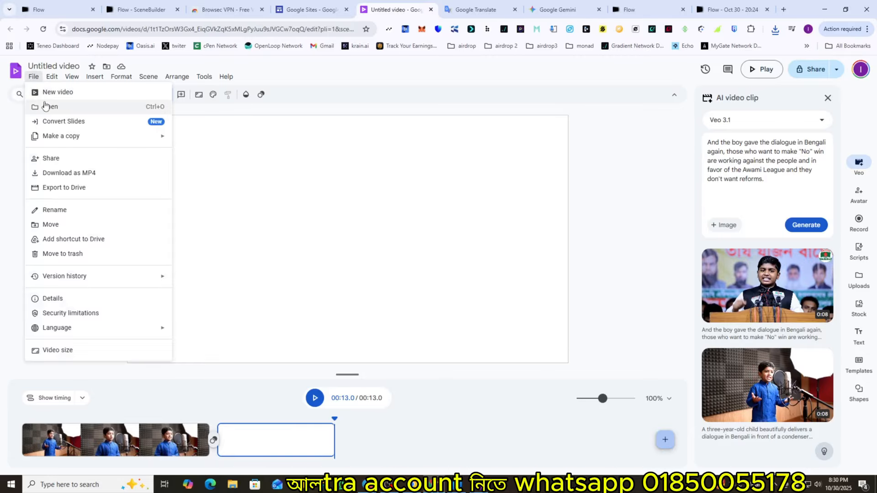
pyautogui.click(44, 94)
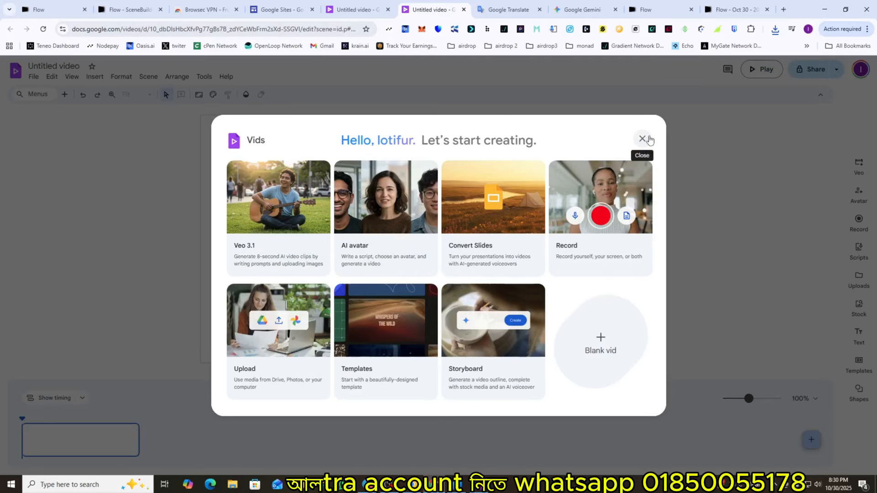
pyautogui.click(641, 139)
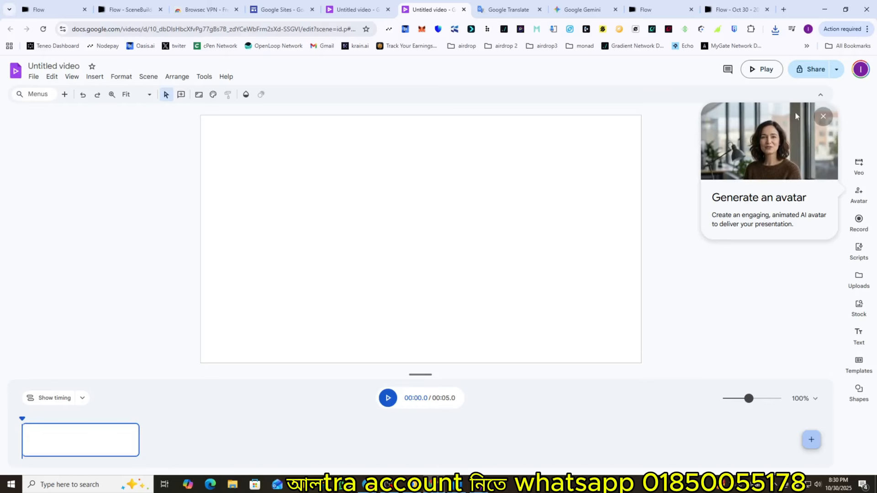
pyautogui.click(823, 116)
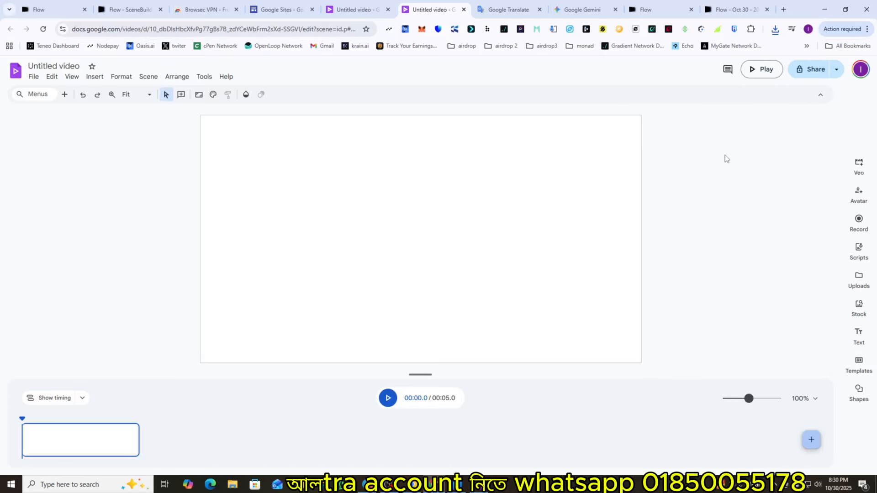
# - Switch to Google Gemini, review the generated studio videos in the chat, and return to the Flow Scenebuilder
pyautogui.click(600, 4)
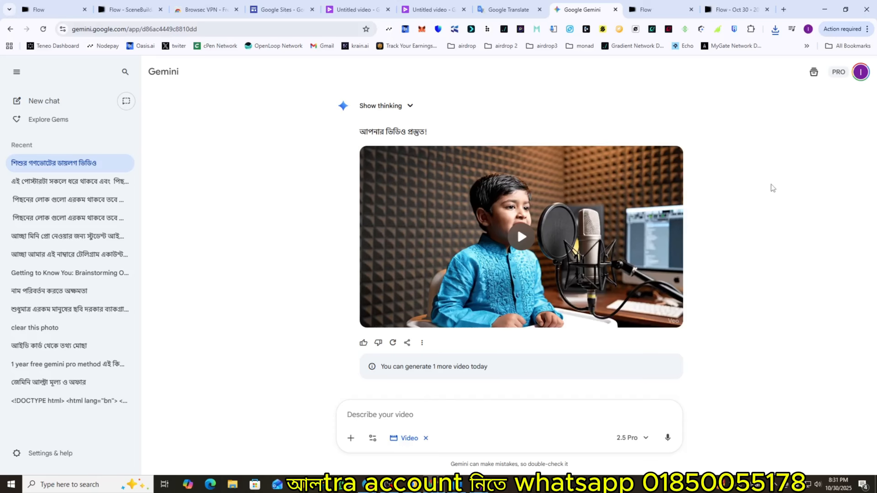
pyautogui.scroll(5, 769, 187)
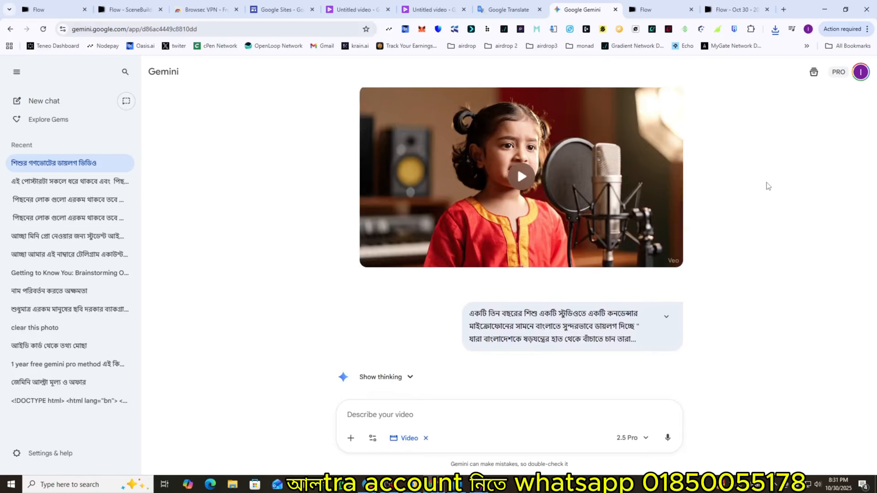
pyautogui.scroll(-5, 767, 186)
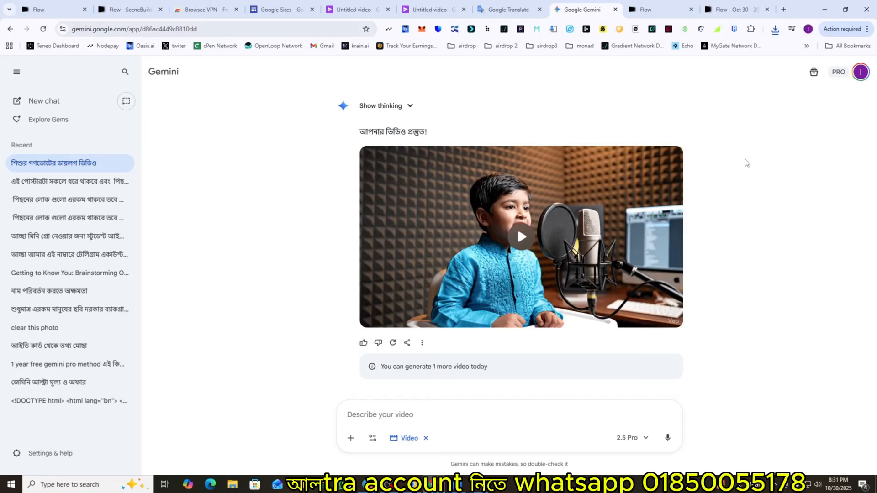
pyautogui.click(123, 5)
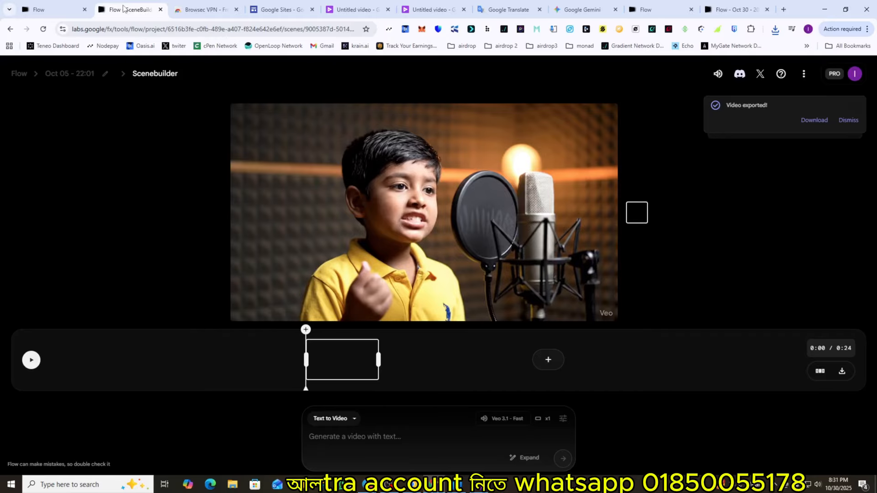